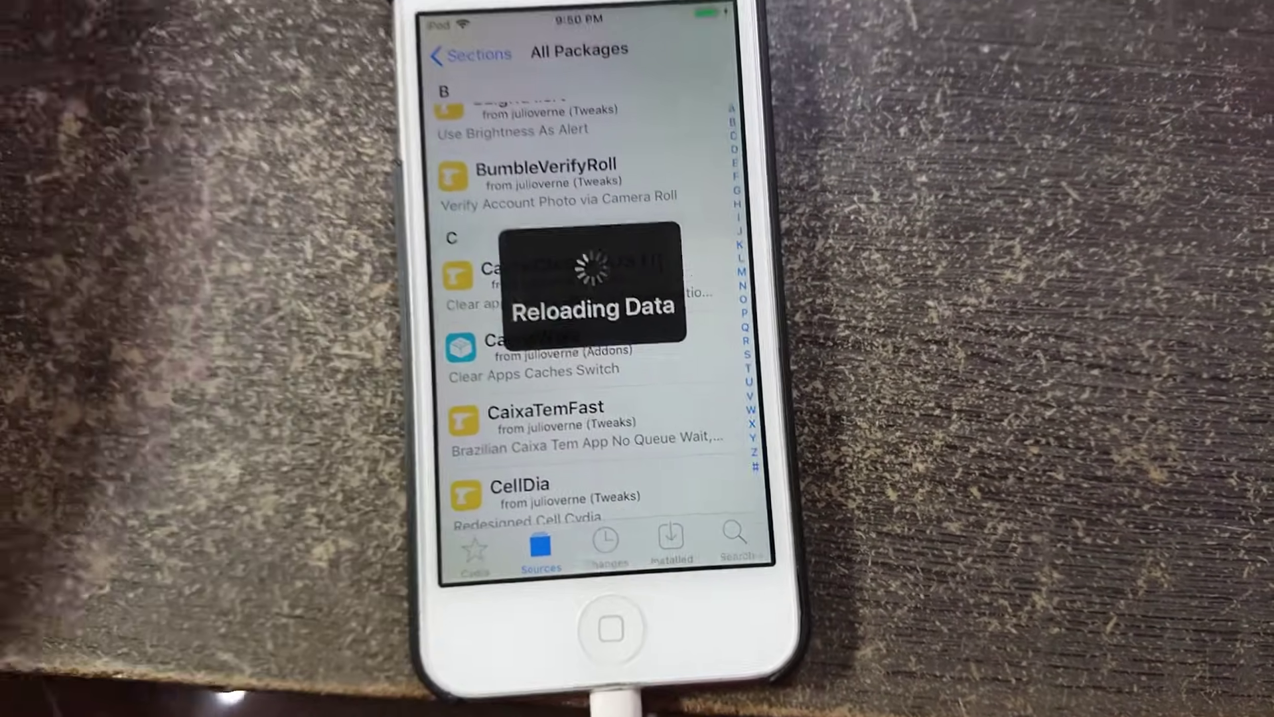
scroll(588, 349, down, 5)
scroll(558, 299, down, 3)
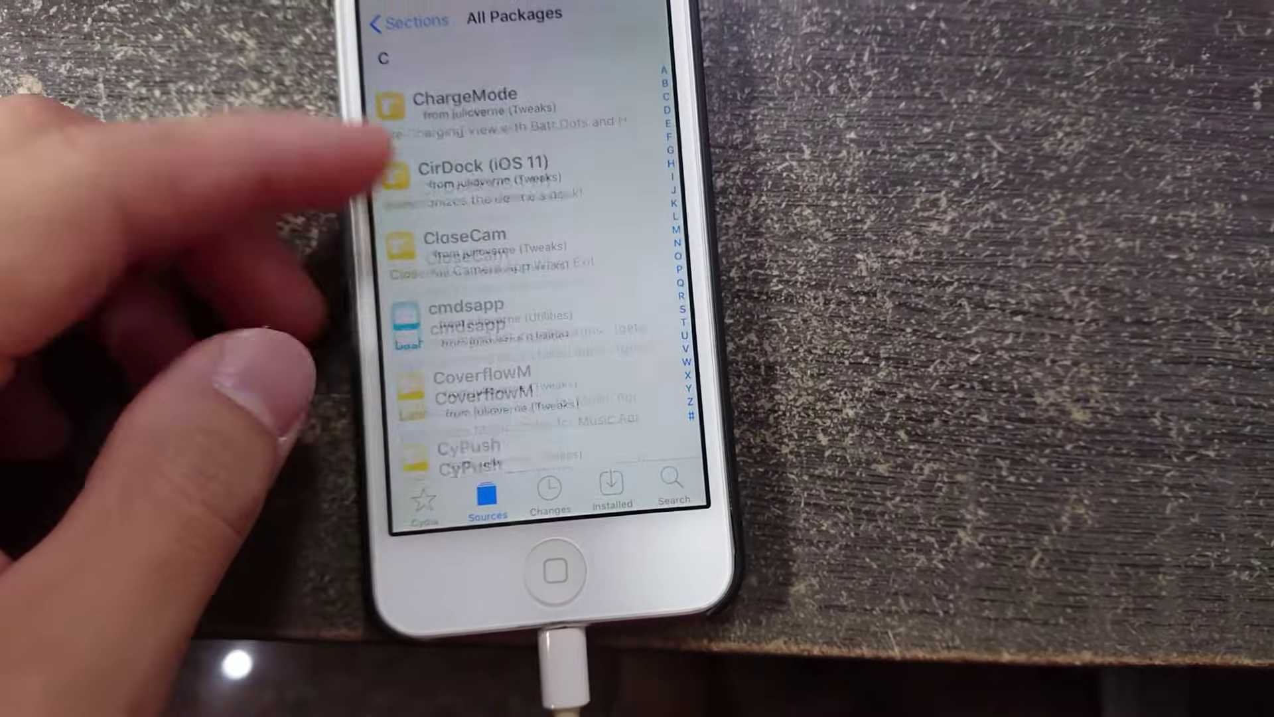
scroll(527, 279, down, 5)
scroll(528, 280, down, 5)
scroll(528, 280, down, 5)
scroll(498, 280, down, 5)
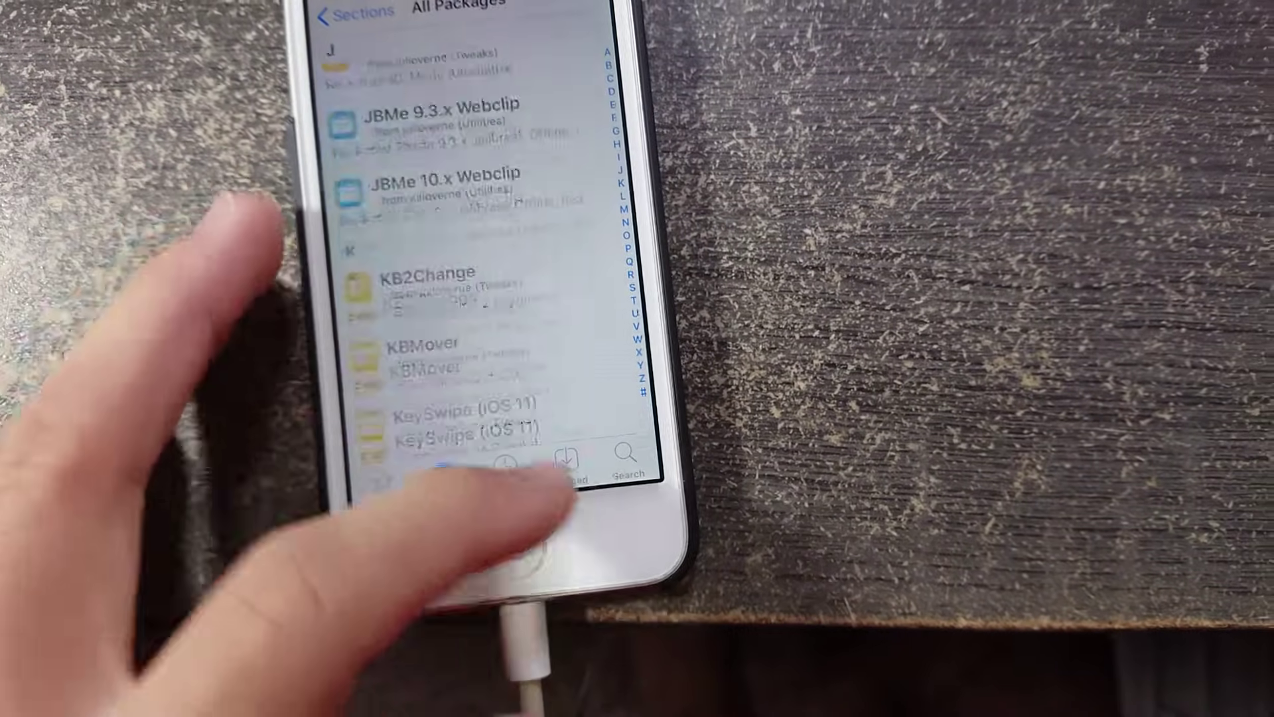
scroll(538, 399, down, 5)
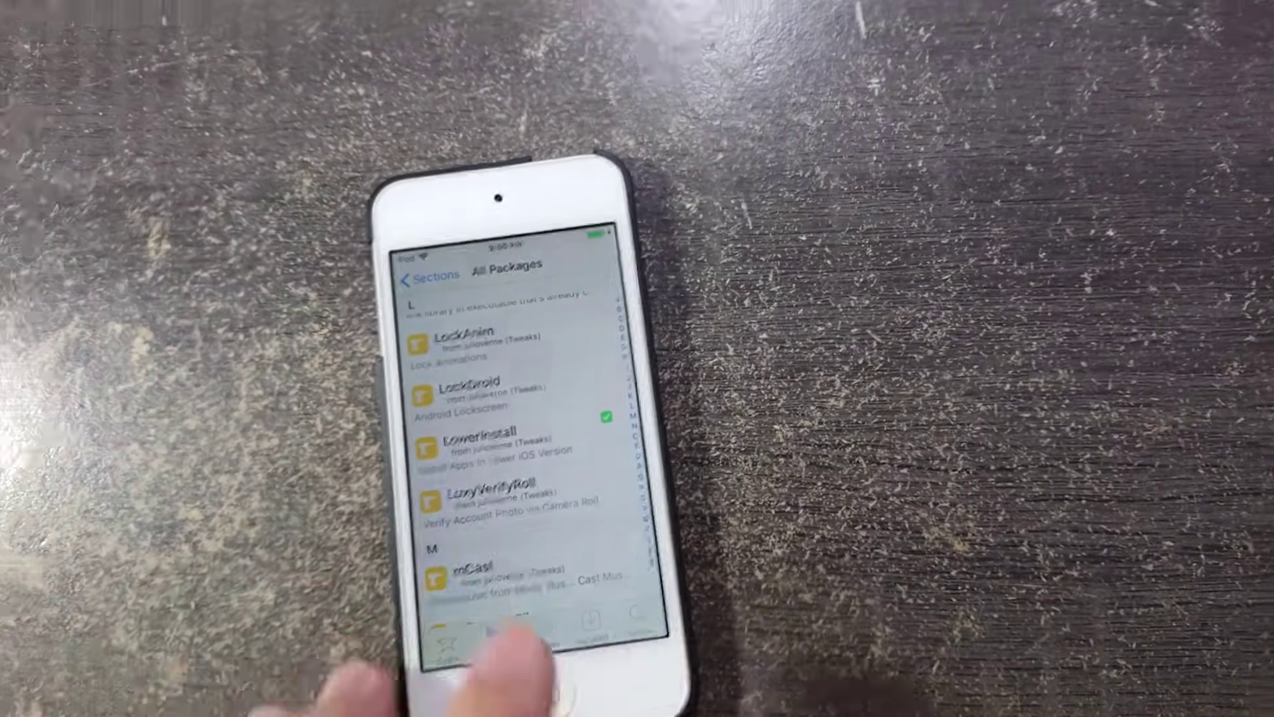
Confirm LowerInstall under Cydia's Installed packages, then switch to its Settings page showing iOS 16.1.1 and iPhone14,4
click(548, 587)
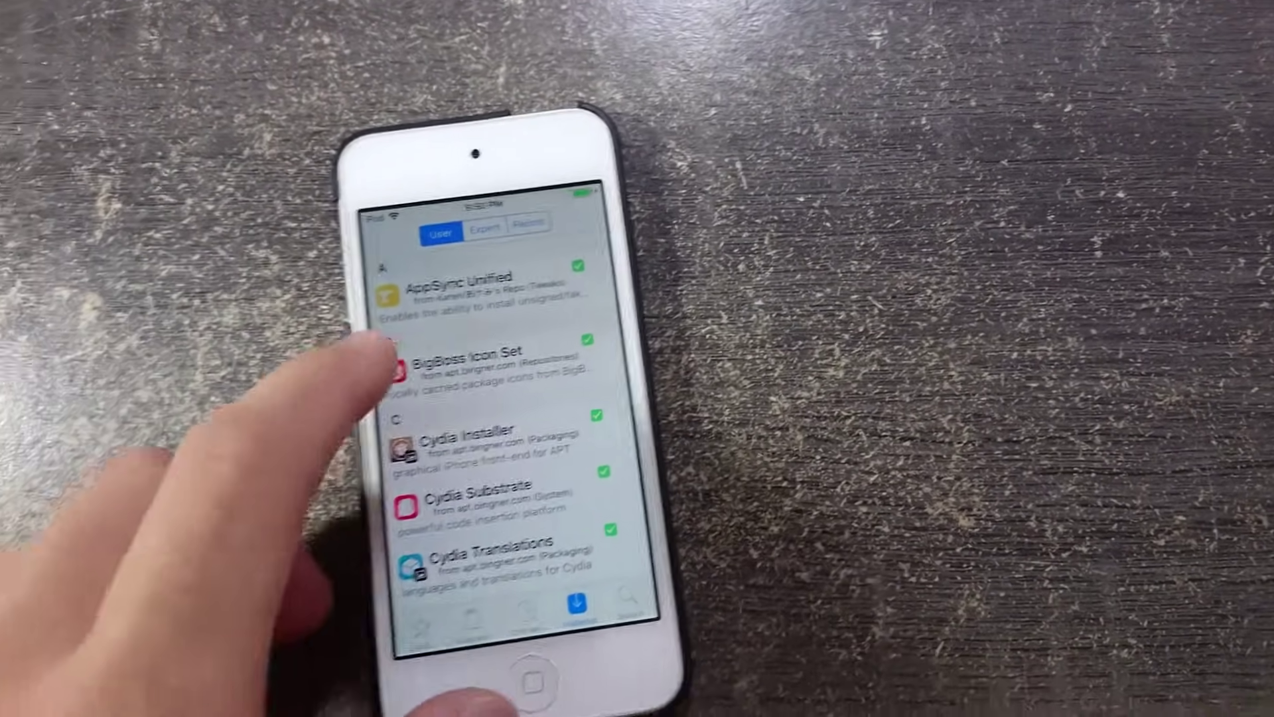
scroll(359, 399, down, 3)
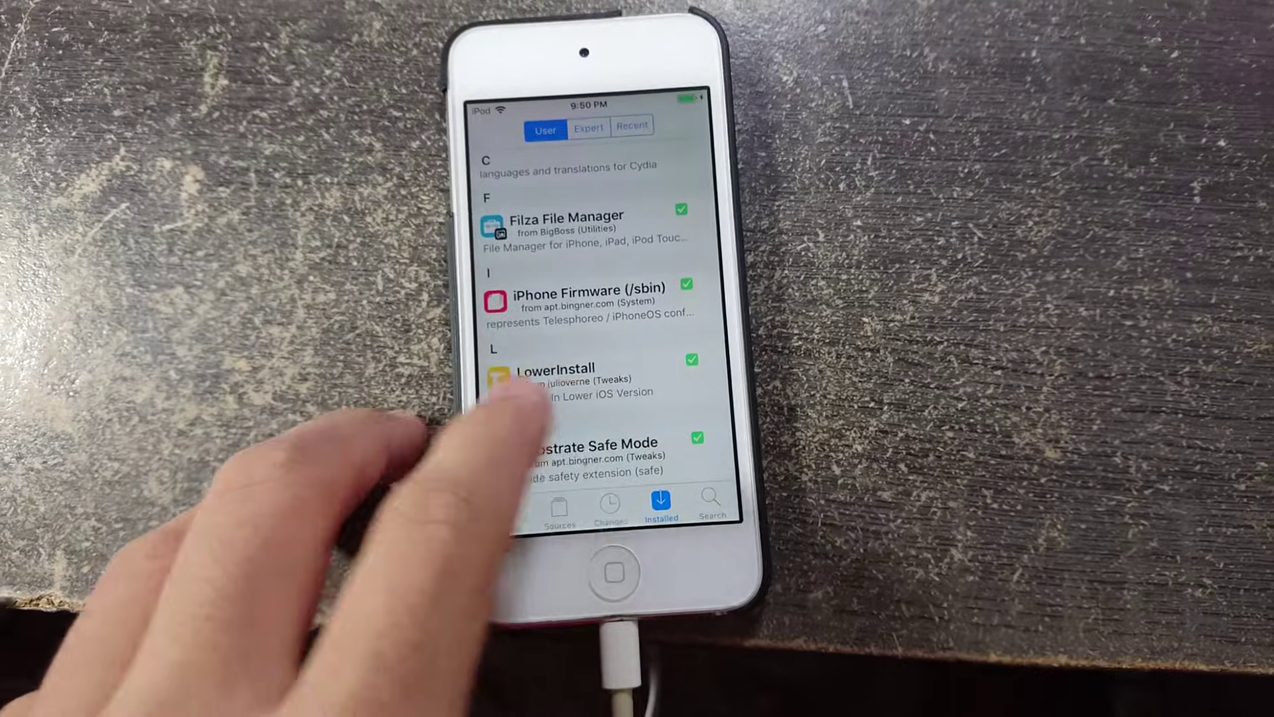
click(527, 619)
double_click(467, 648)
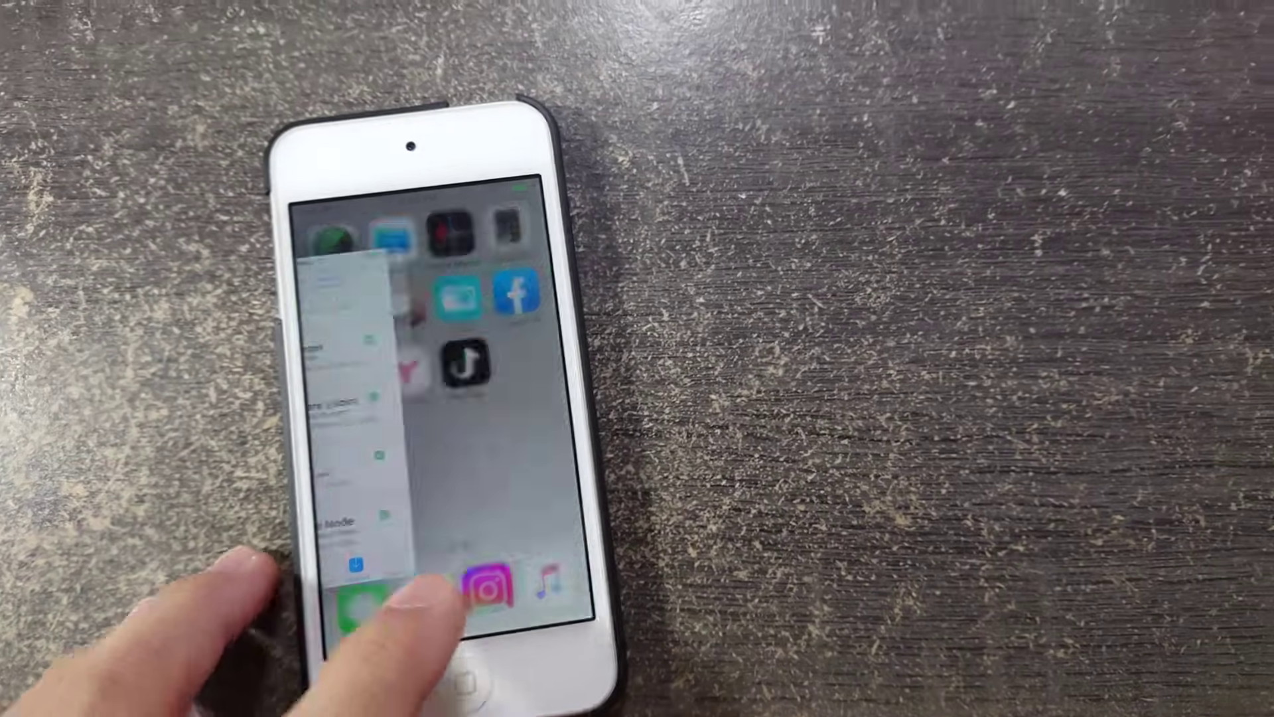
drag(379, 448, 558, 438)
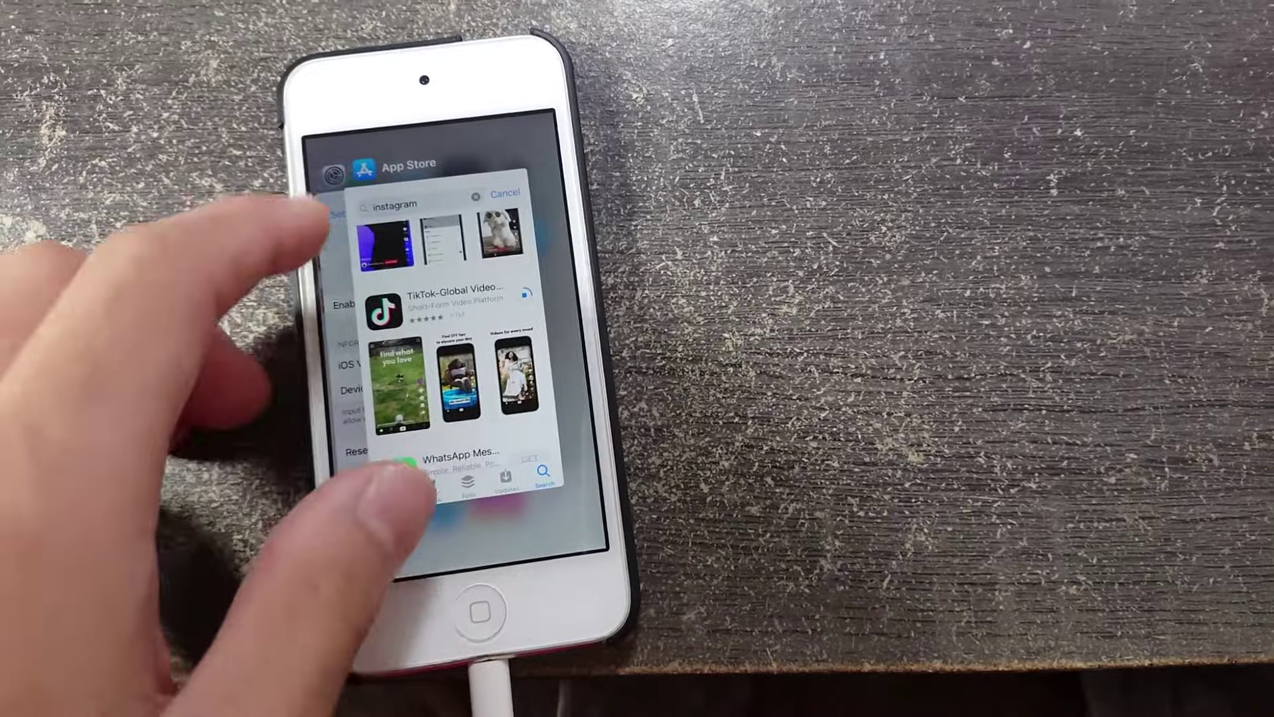
drag(368, 508, 598, 458)
click(468, 478)
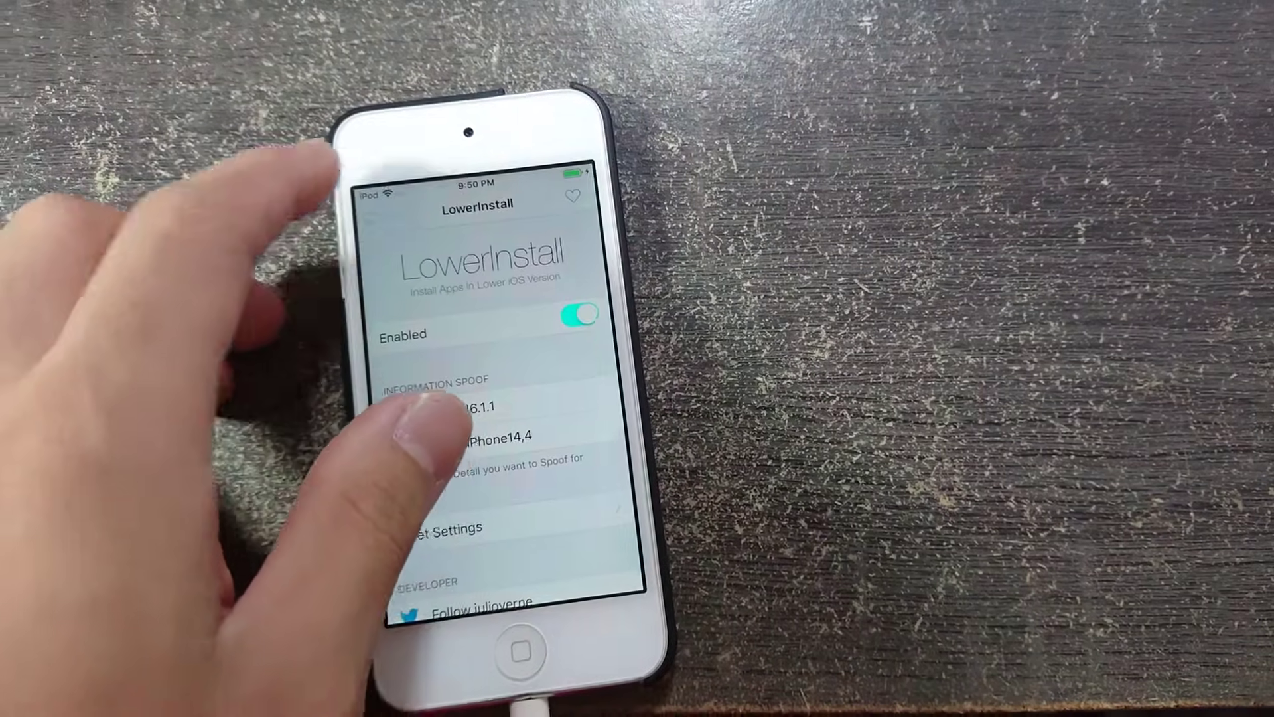
drag(369, 418, 558, 418)
scroll(487, 398, up, 5)
scroll(558, 398, up, 5)
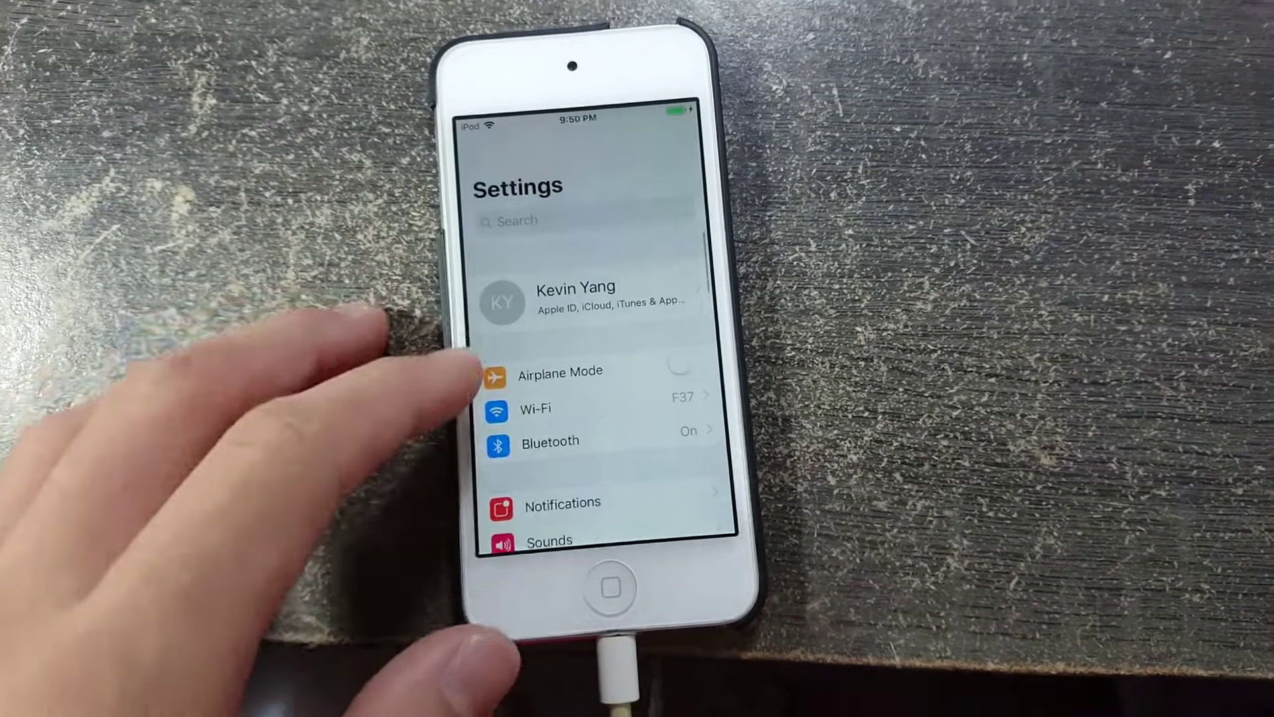
scroll(458, 379, down, 10)
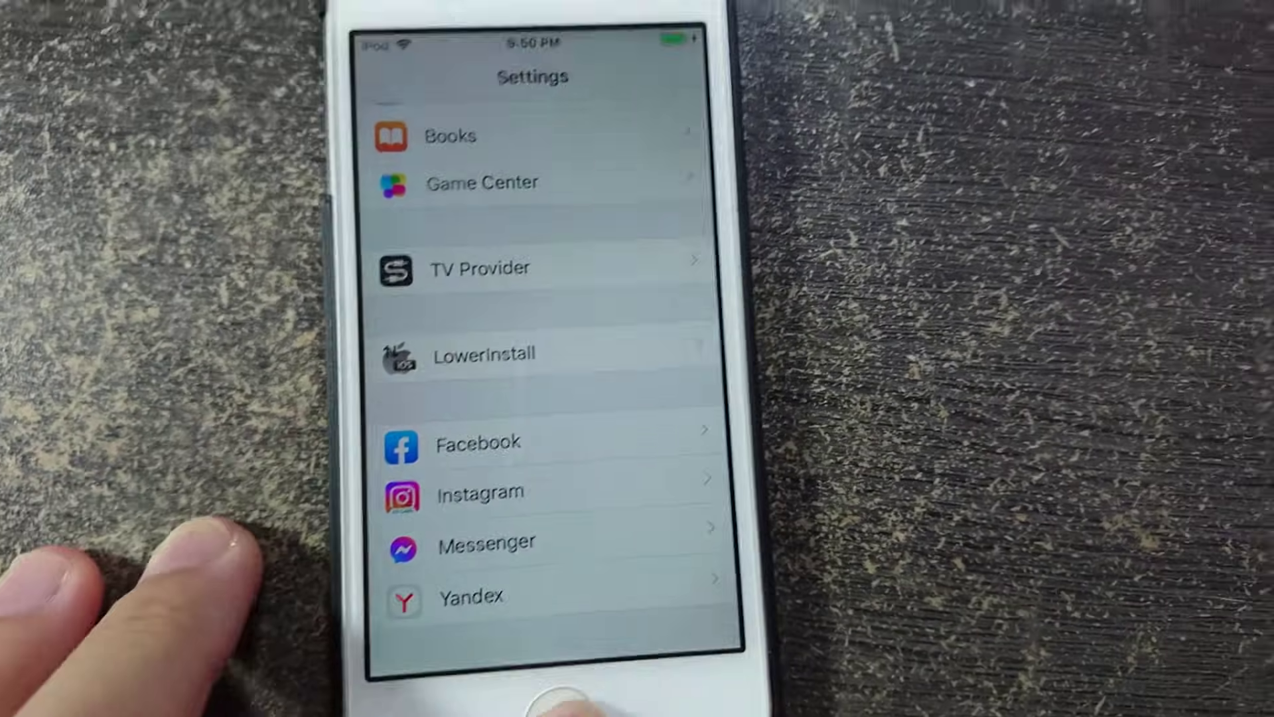
Leave Settings for the home screen and relaunch Cydia to its Home page
click(563, 702)
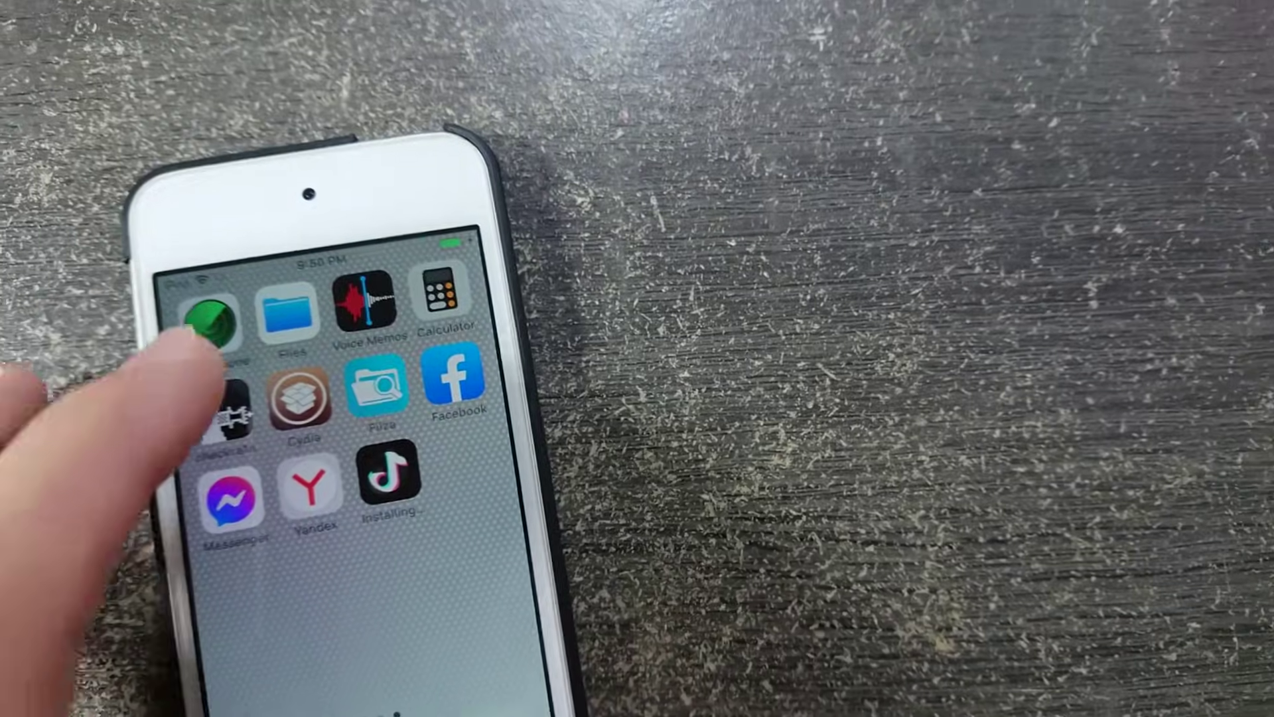
click(227, 284)
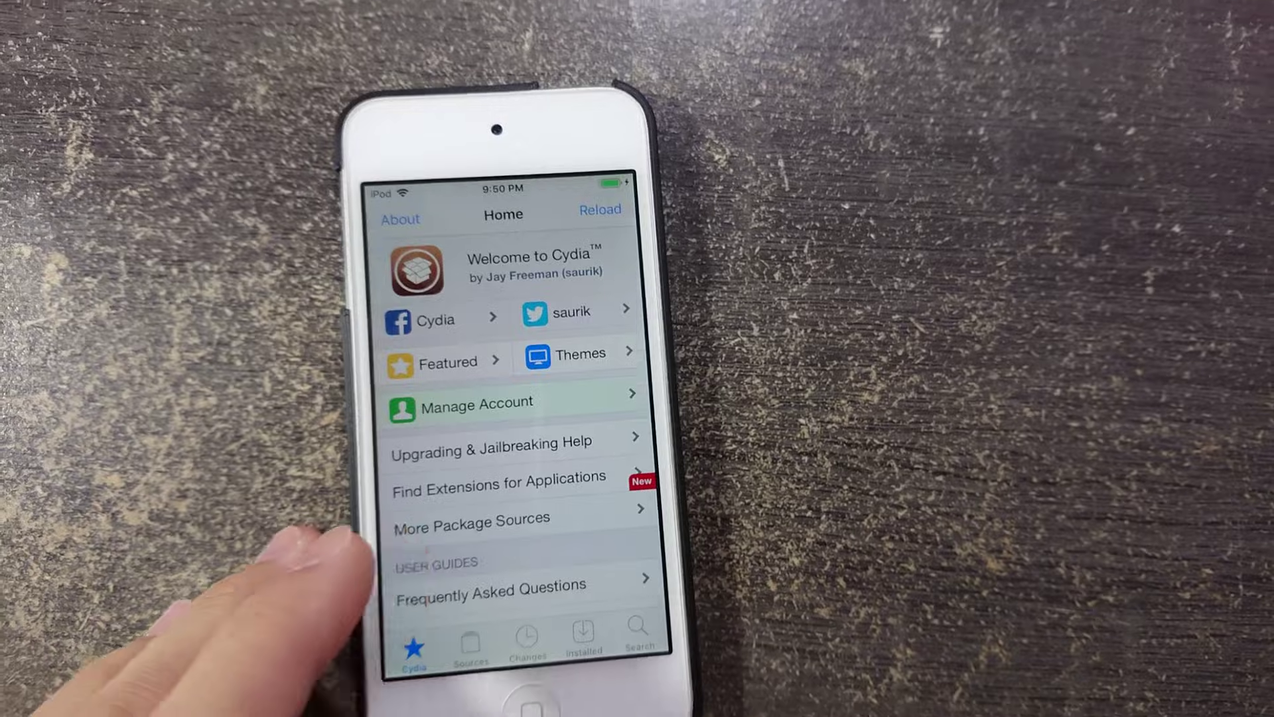
Check LowerInstall in the Installed list, then force-quit Cydia from the app switcher
click(604, 593)
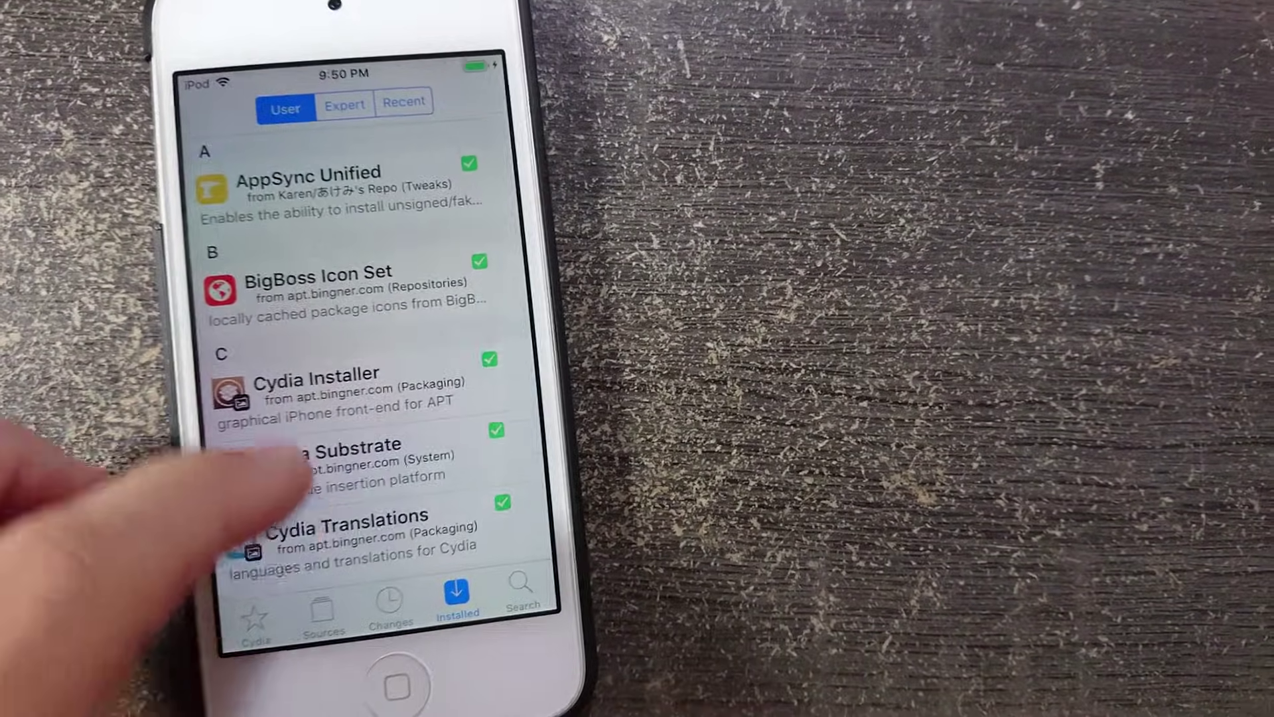
scroll(289, 508, up, 1)
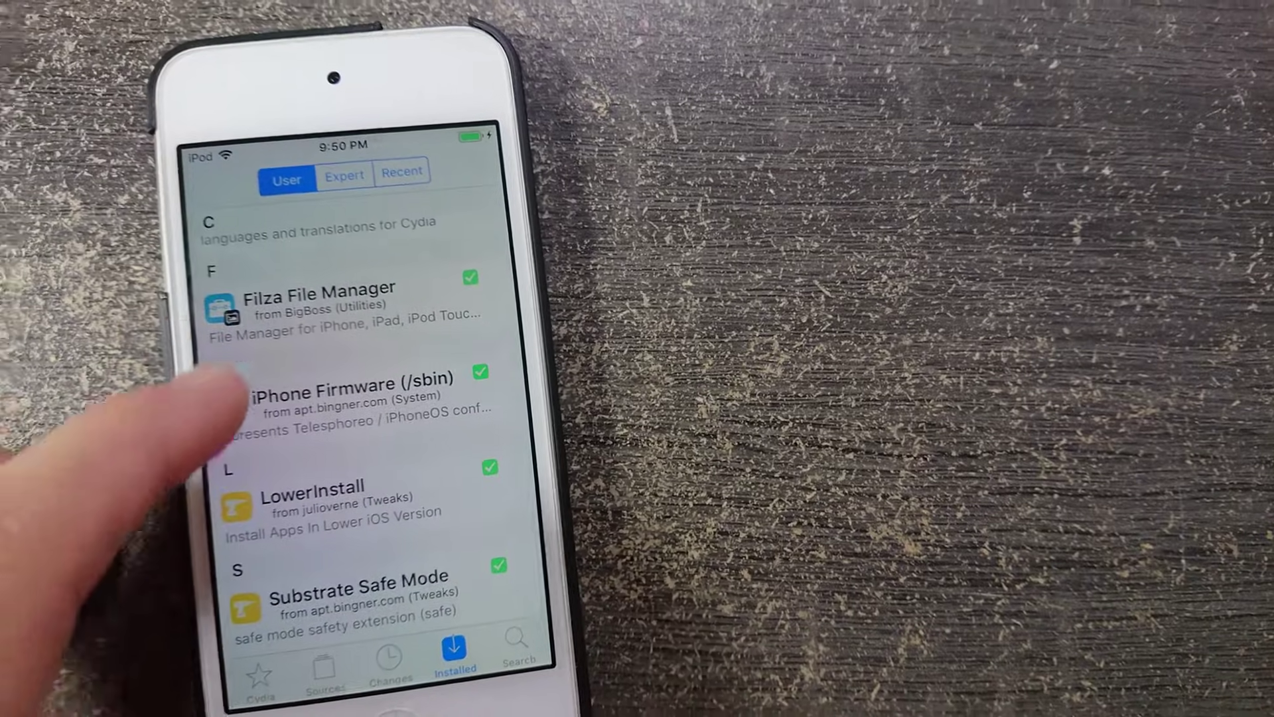
scroll(209, 418, up, 5)
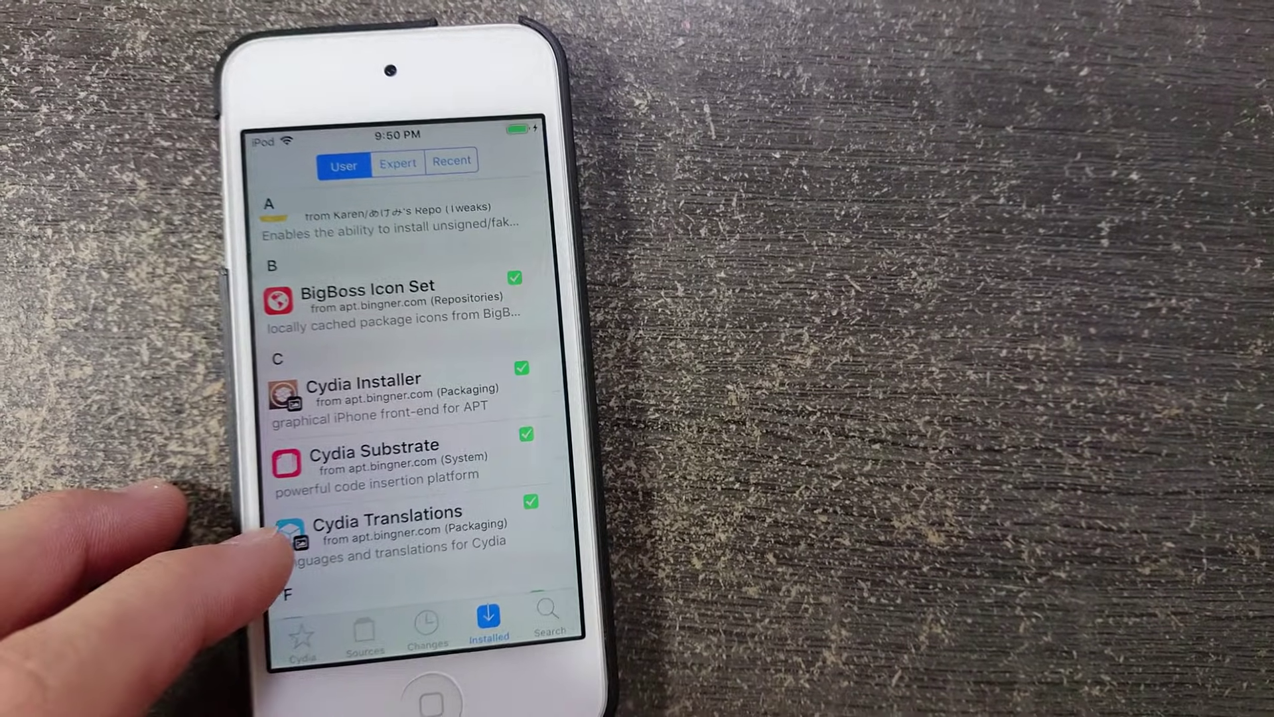
scroll(279, 379, up, 2)
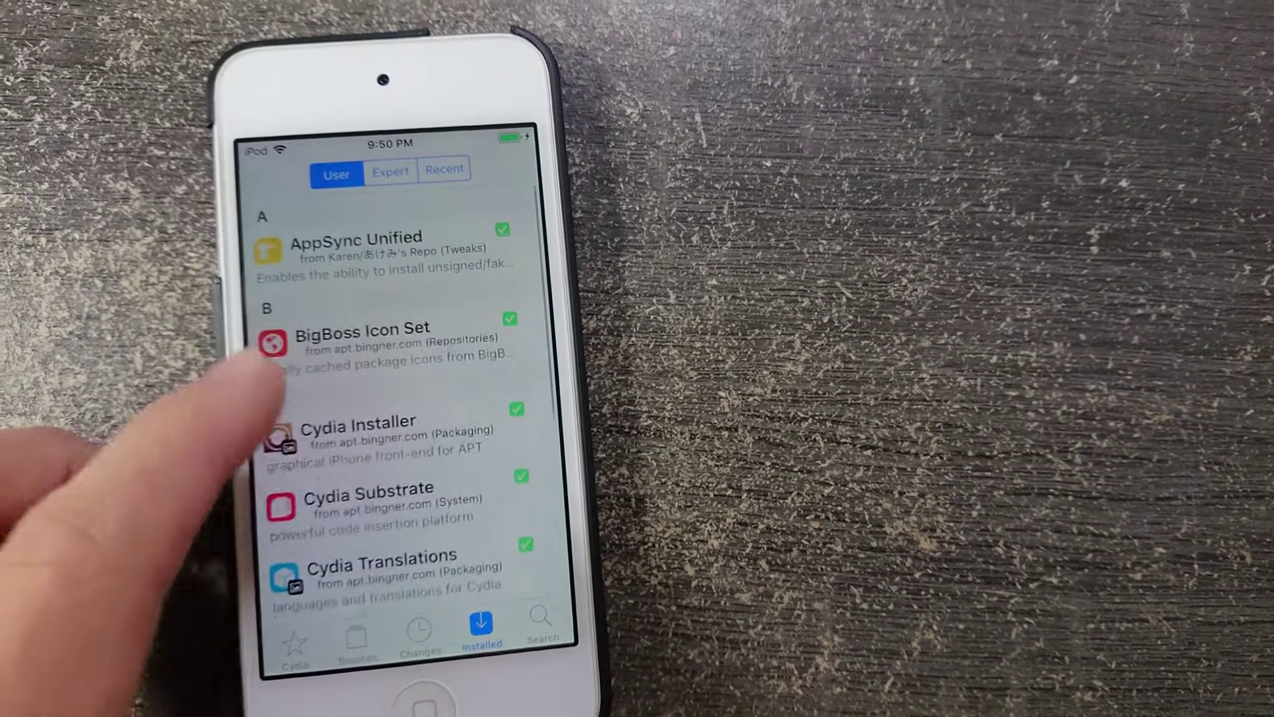
scroll(274, 467, down, 5)
click(453, 695)
double_click(454, 688)
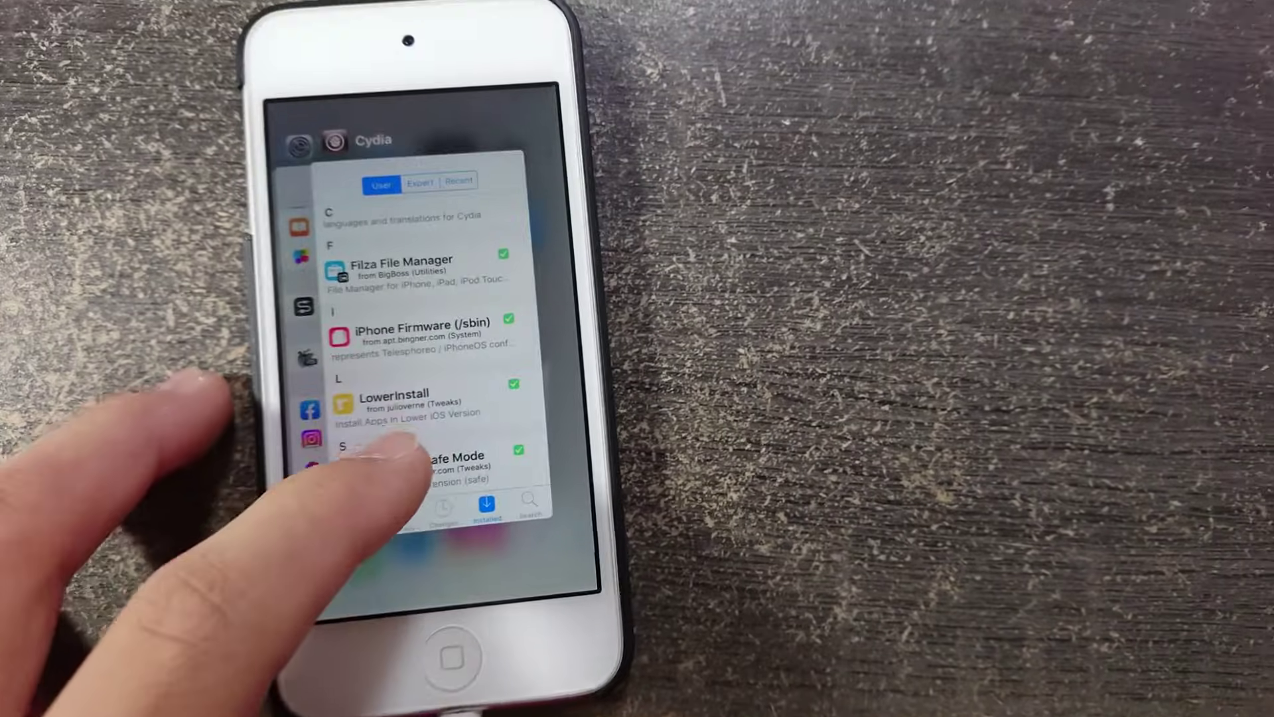
drag(398, 399, 408, 150)
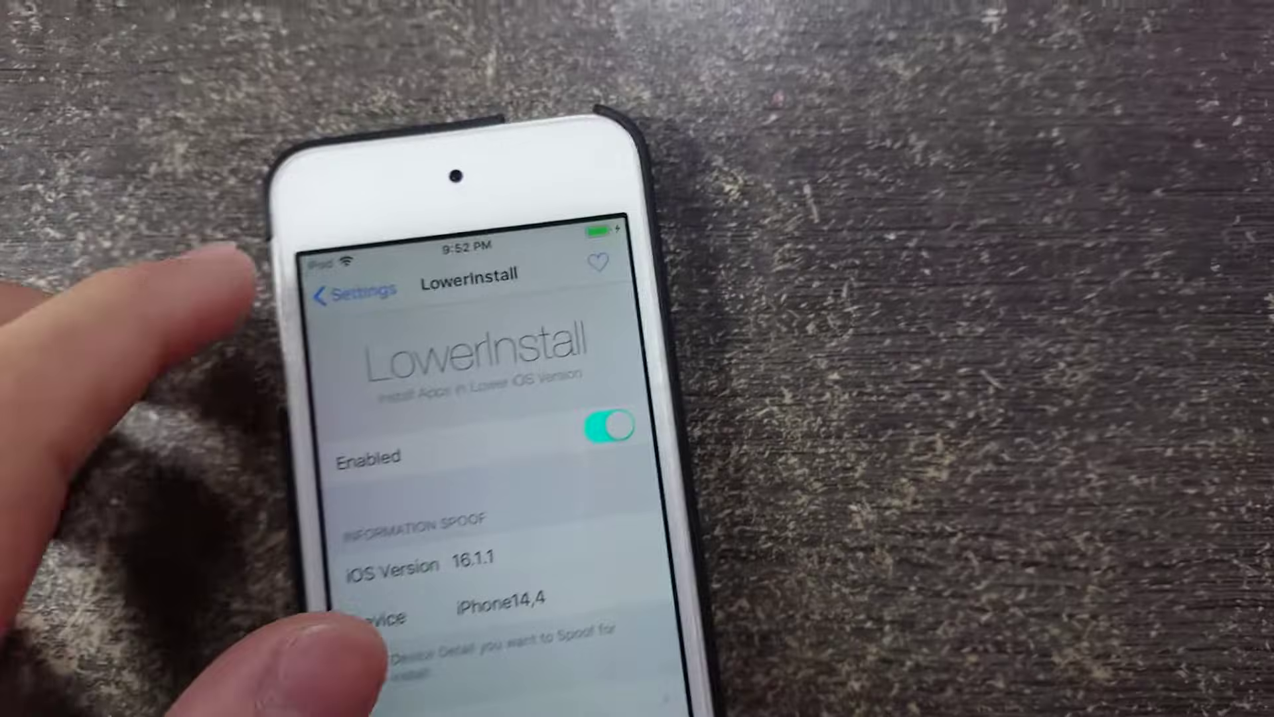
Leave the LowerInstall page, view the App Store's instagram results, then launch TikTok from home
click(532, 126)
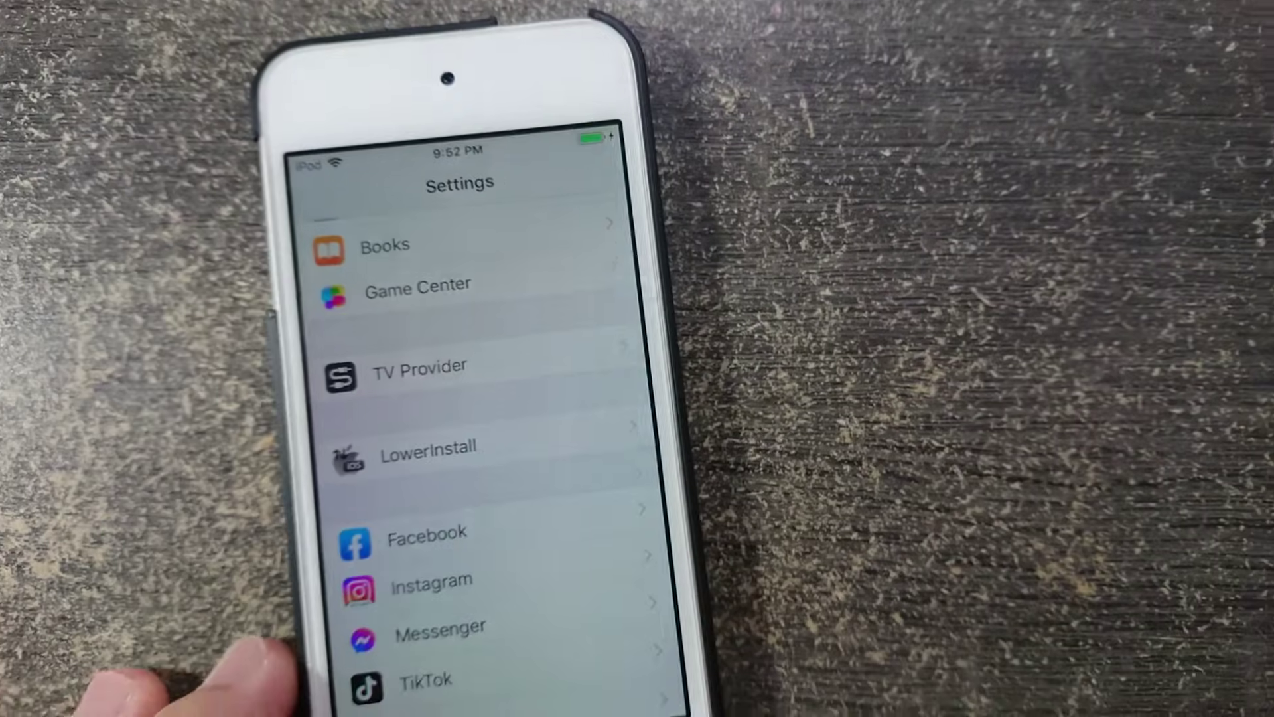
key(super)
key(super)
key(super)
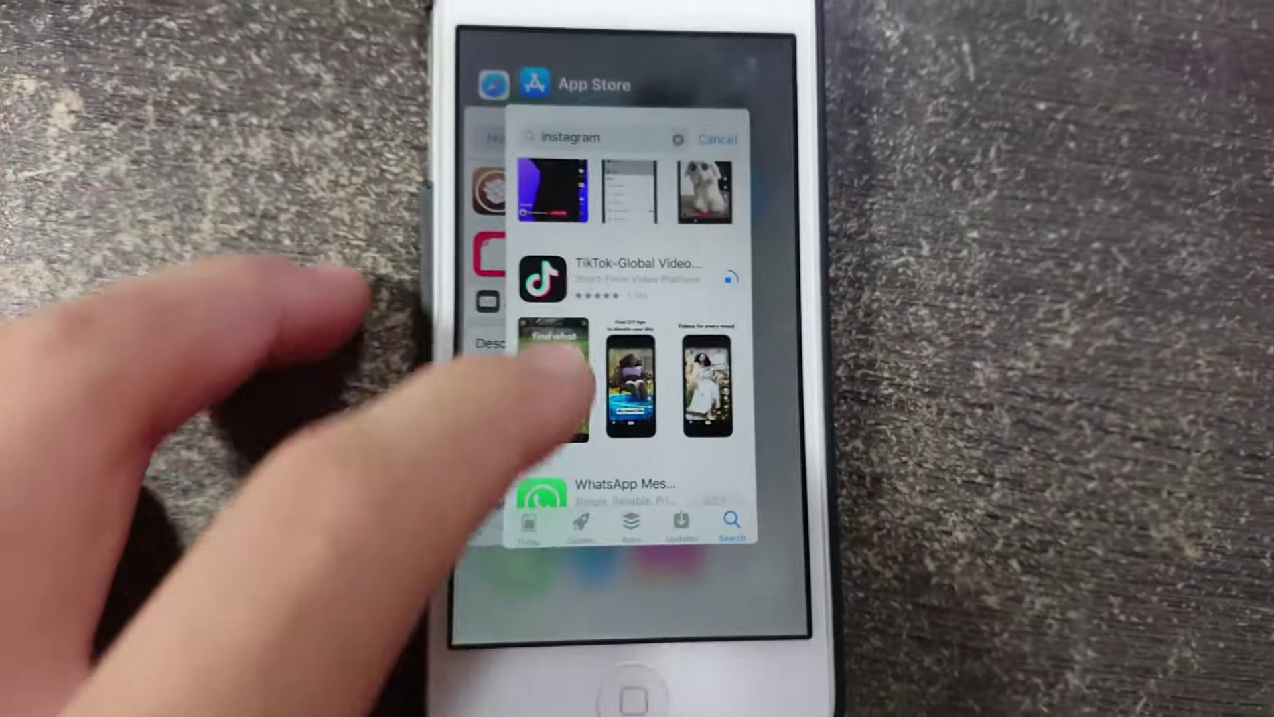
click(418, 399)
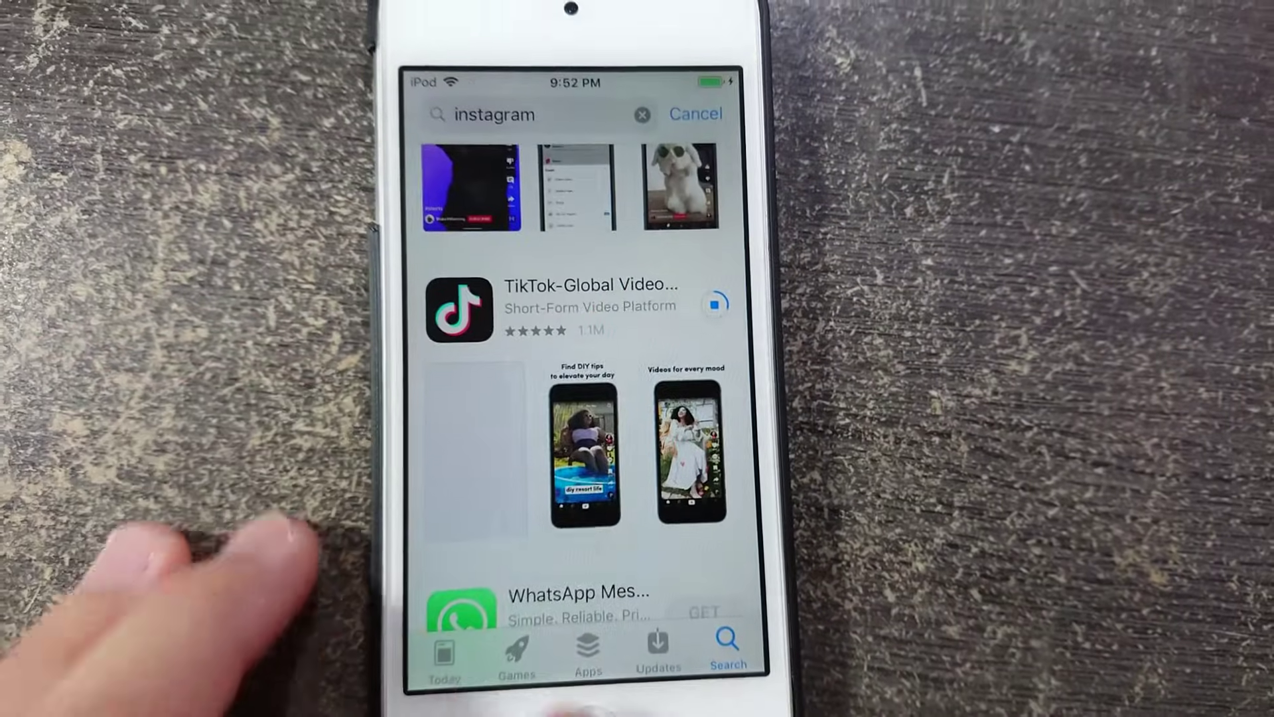
key(super)
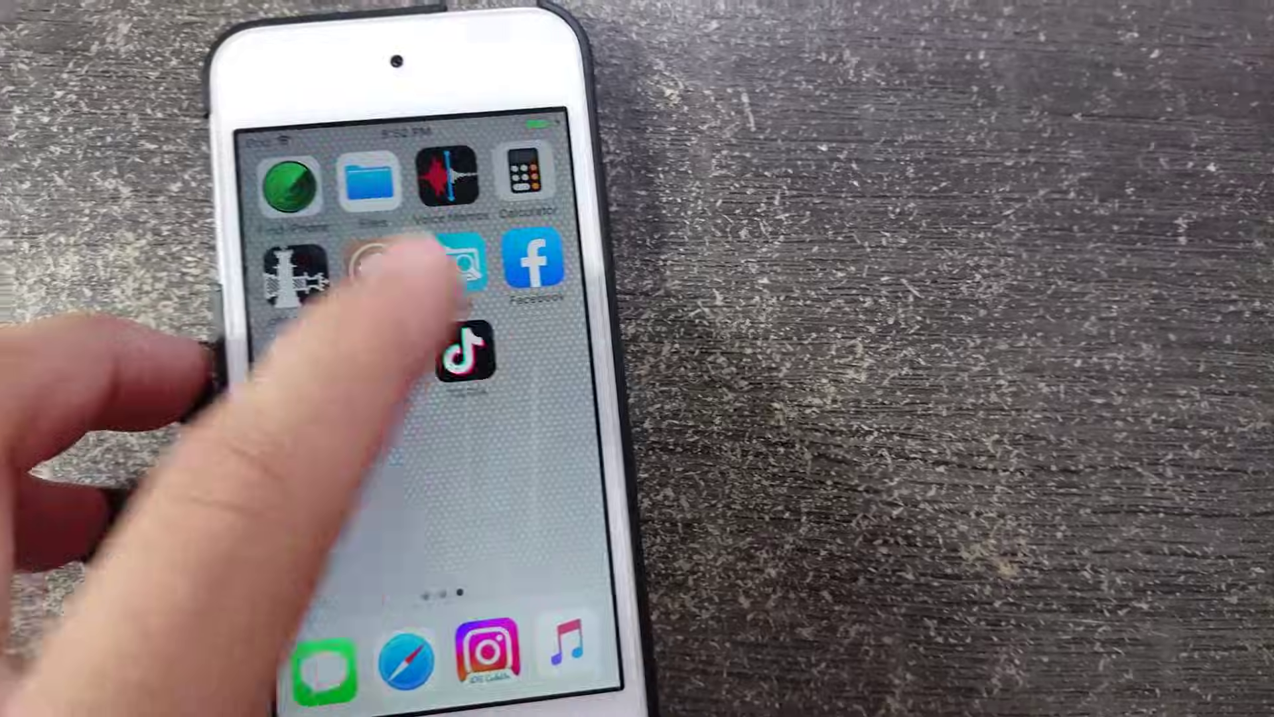
click(464, 348)
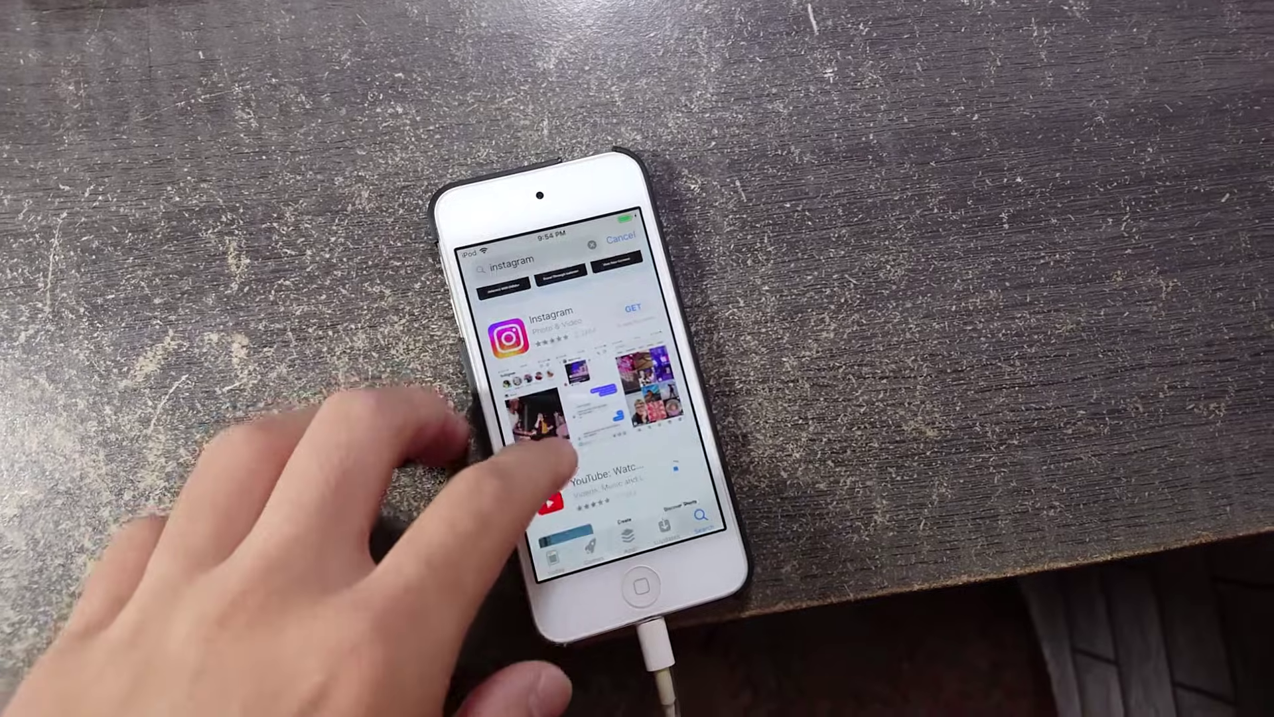
Exit the App Store to the home screen, where the new Instagram icon appears
click(641, 588)
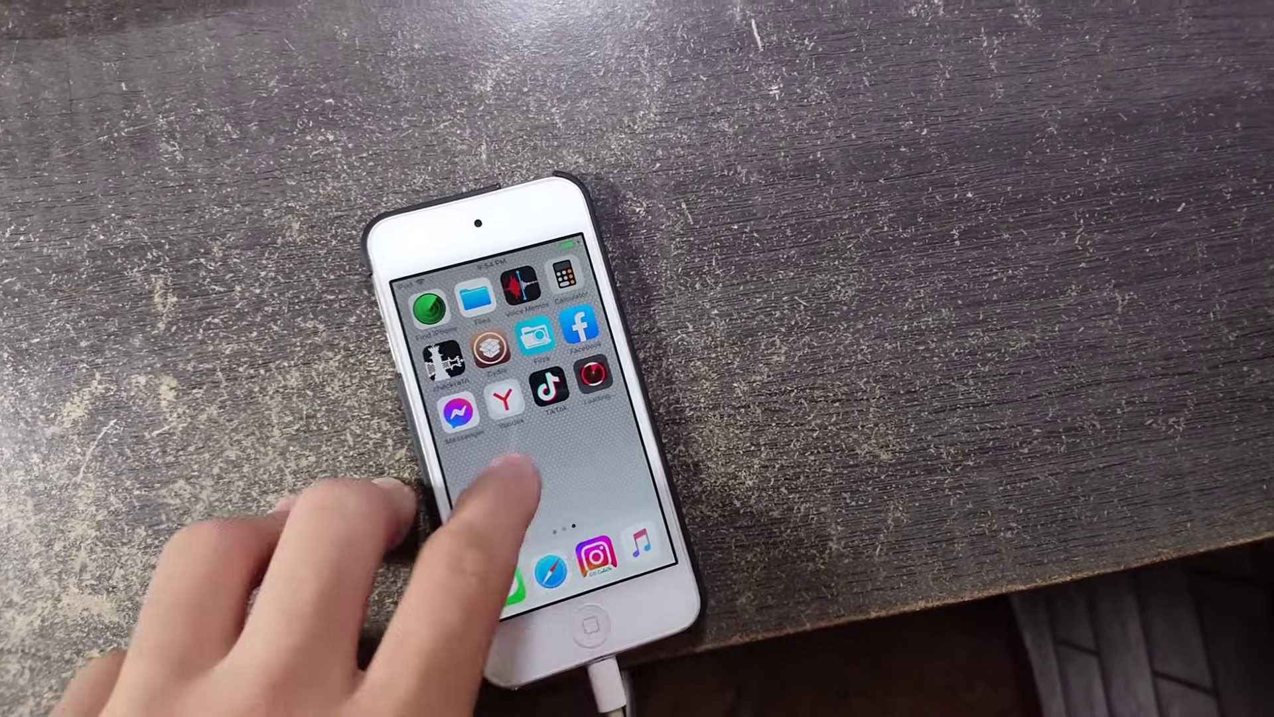